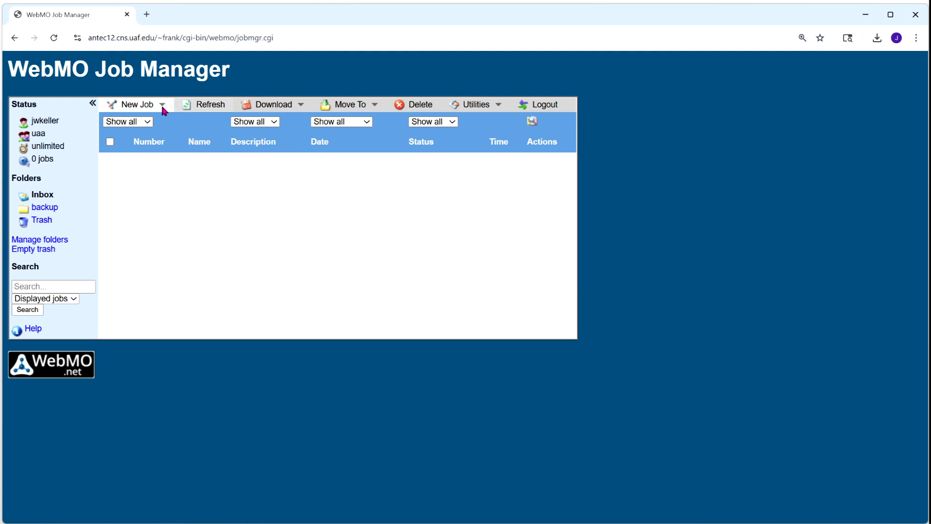
Create a new job and import the dimethylcyclohex-2-enone structure by looking it up by name.
{"action": "left_click", "coordinate": [163, 106]}
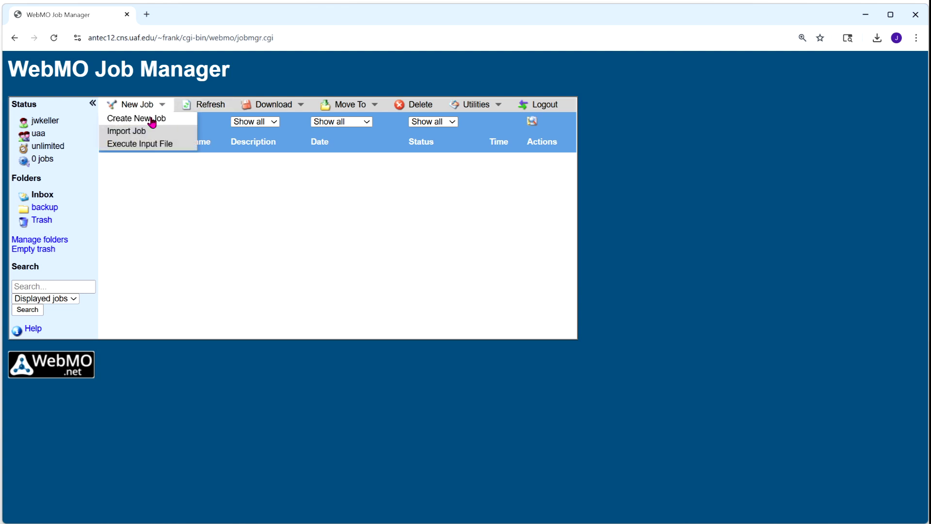
{"action": "left_click", "coordinate": [173, 121]}
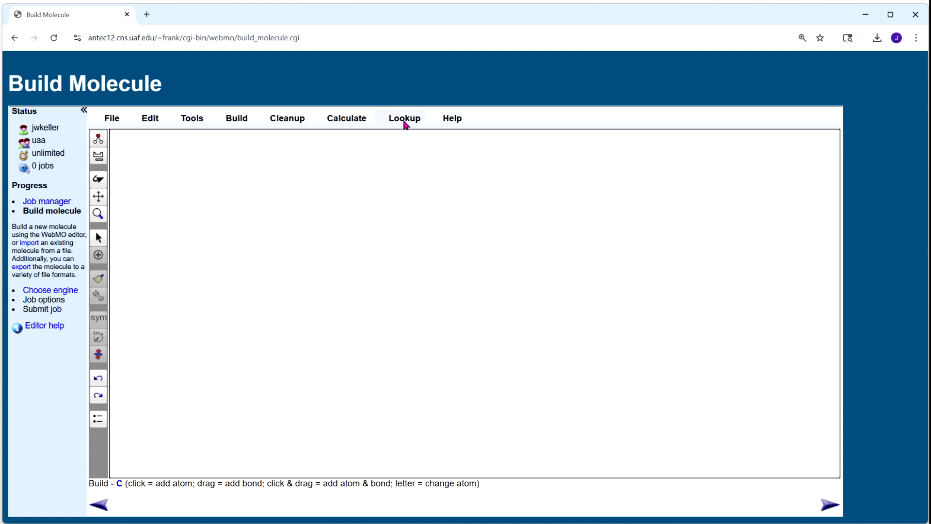
{"action": "left_click", "coordinate": [404, 118]}
{"action": "mouse_move", "coordinate": [410, 155]}
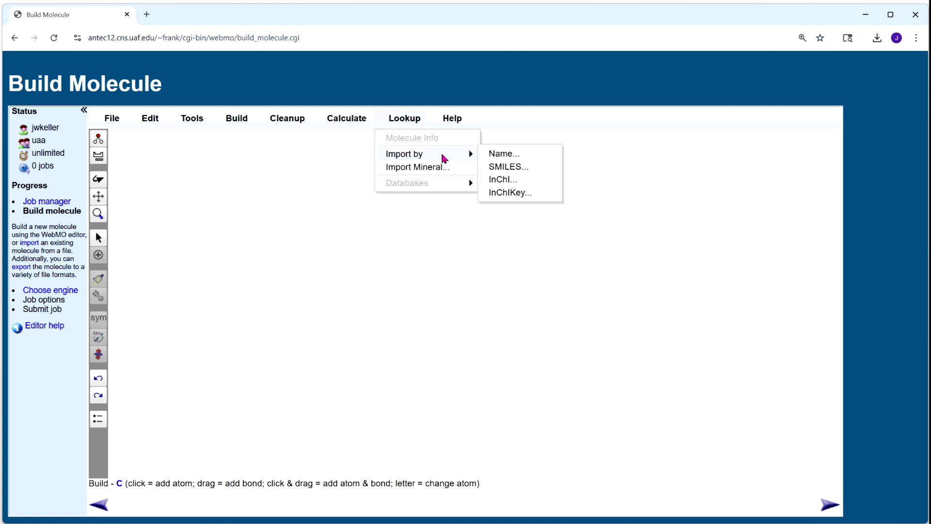
{"action": "left_click", "coordinate": [514, 159]}
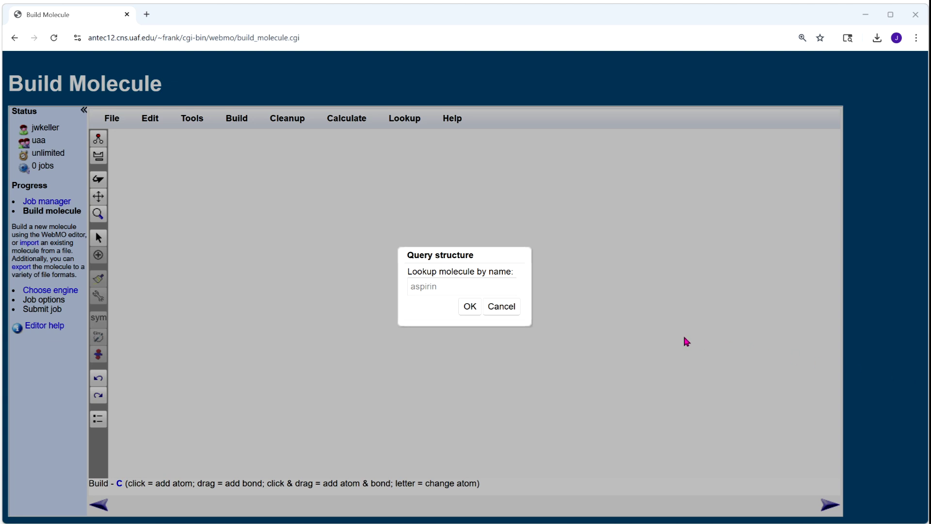
{"action": "left_click", "coordinate": [477, 286]}
{"action": "type", "text": "dimethylcyclohex-2-enone"}
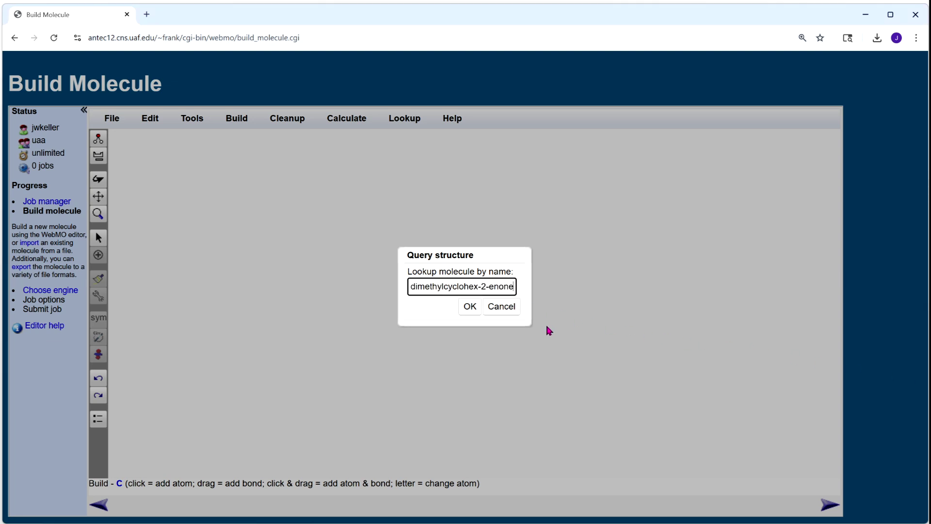
{"action": "key", "text": "Home"}
{"action": "left_click", "coordinate": [470, 306]}
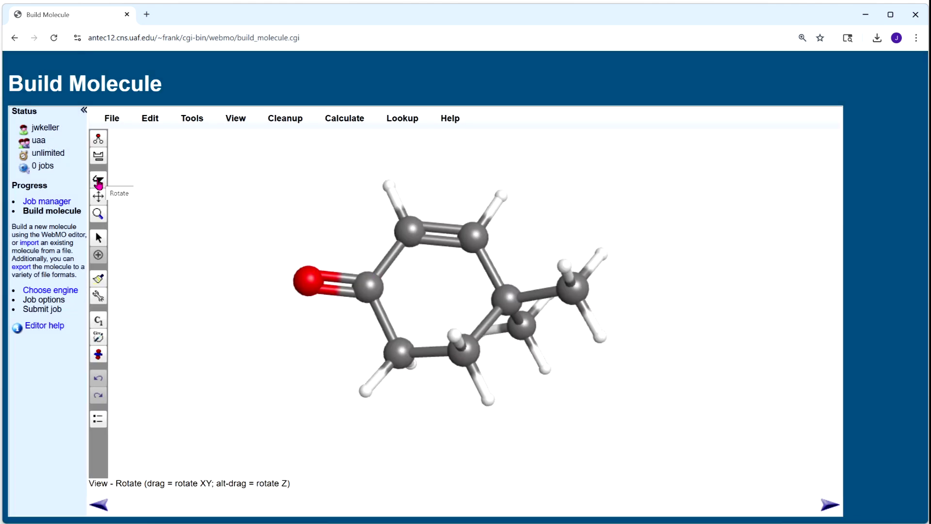
Continue with the imported molecule using the Gaussian engine on the merlin server.
{"action": "left_click_drag", "start_coordinate": [148, 232], "coordinate": [173, 219]}
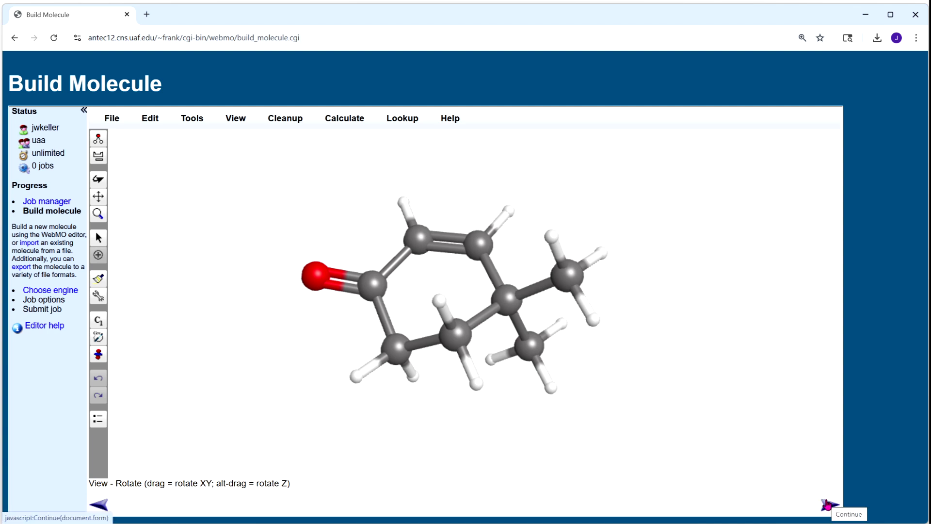
{"action": "left_click", "coordinate": [828, 504]}
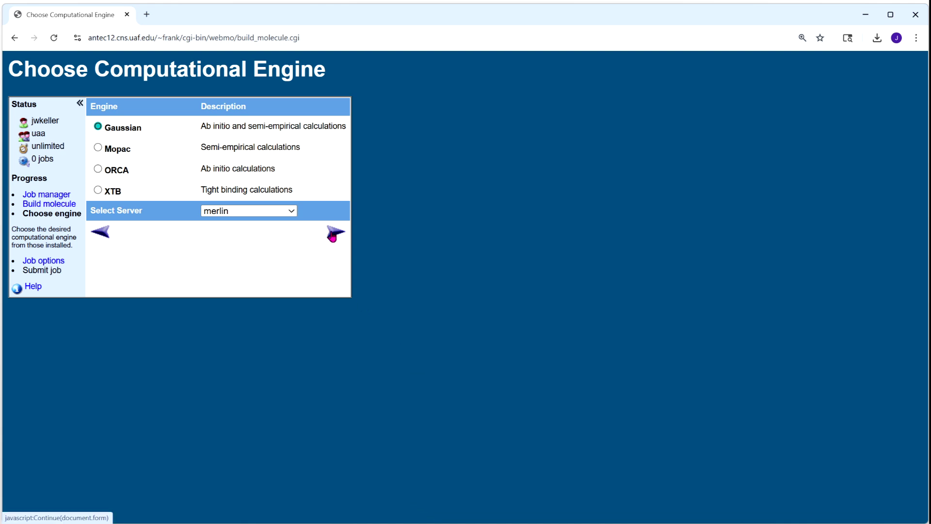
{"action": "left_click", "coordinate": [333, 233]}
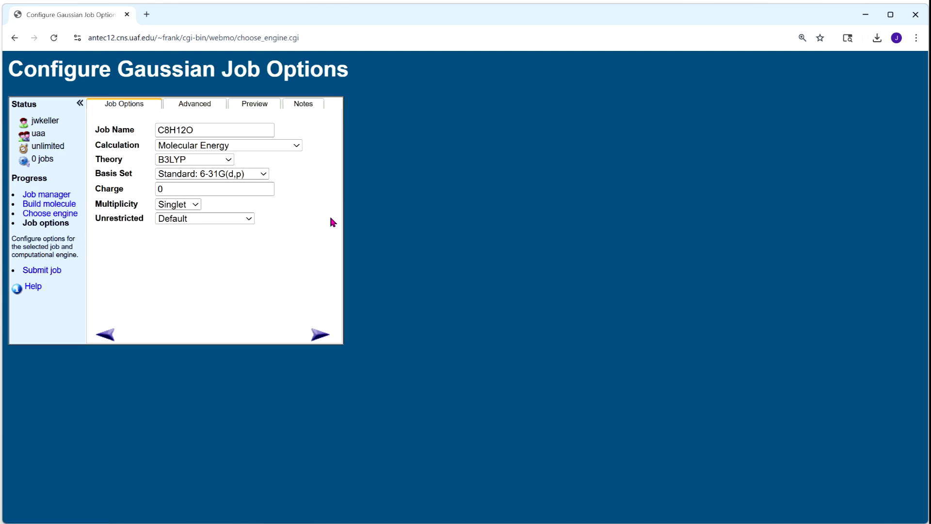
Name the job C8H12O-631Gdp-b3lyp-nmr, set the calculation to NMR with B3LYP and 6-31G(d,p), and submit it.
{"action": "left_click", "coordinate": [214, 130]}
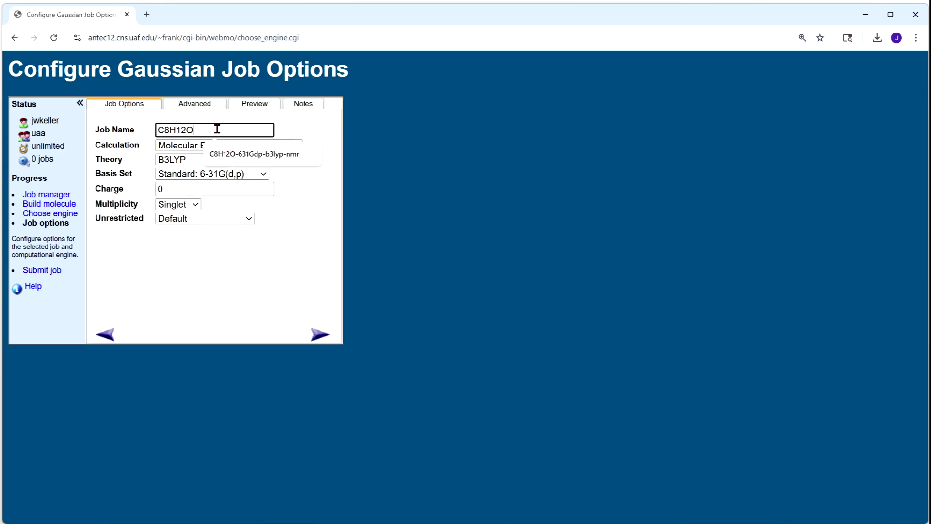
{"action": "left_click", "coordinate": [239, 154]}
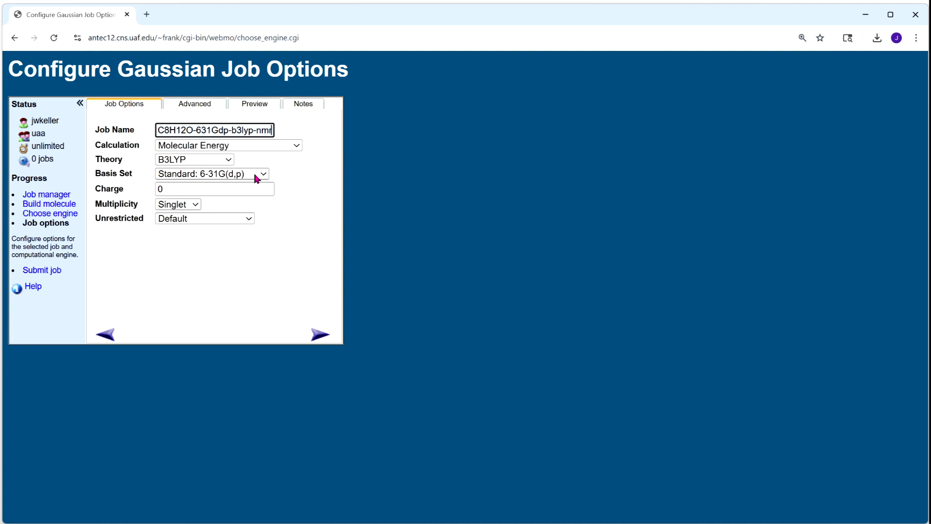
{"action": "left_click", "coordinate": [298, 149]}
{"action": "left_click", "coordinate": [253, 250]}
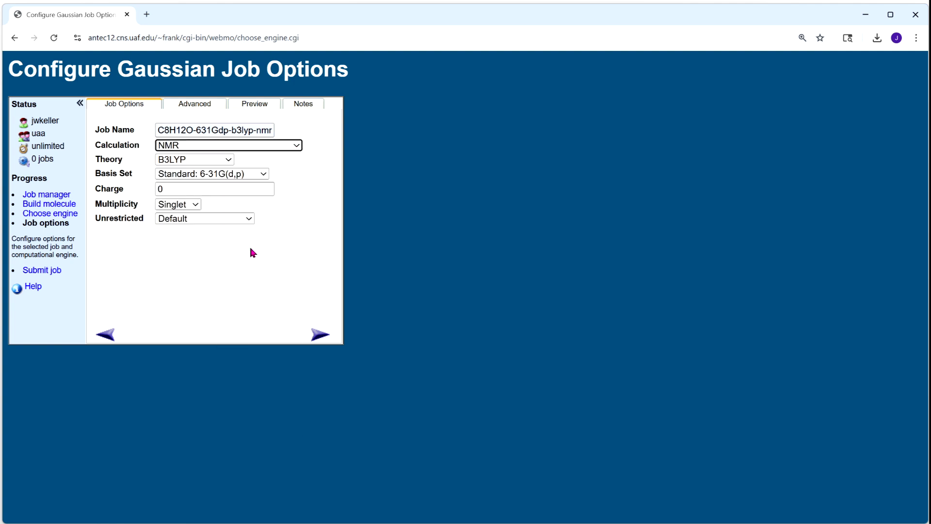
{"action": "left_click", "coordinate": [254, 248]}
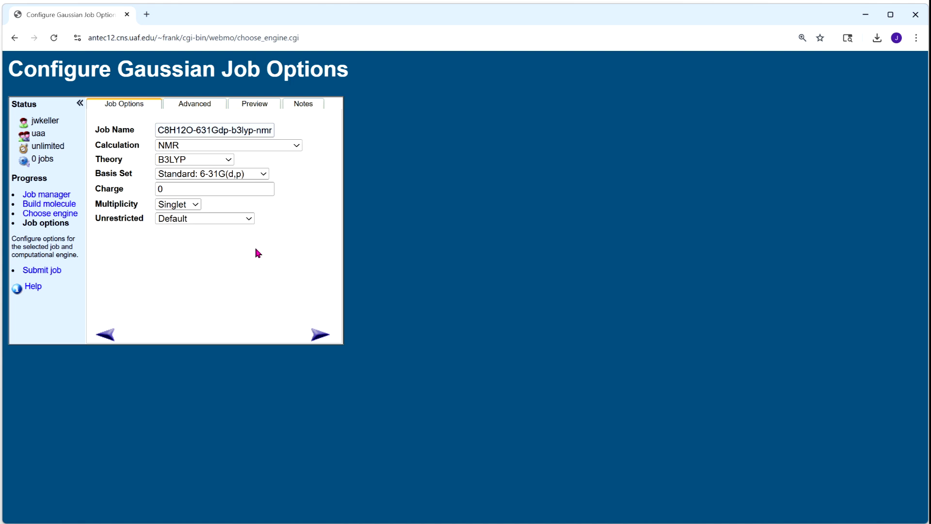
{"action": "left_click", "coordinate": [319, 336]}
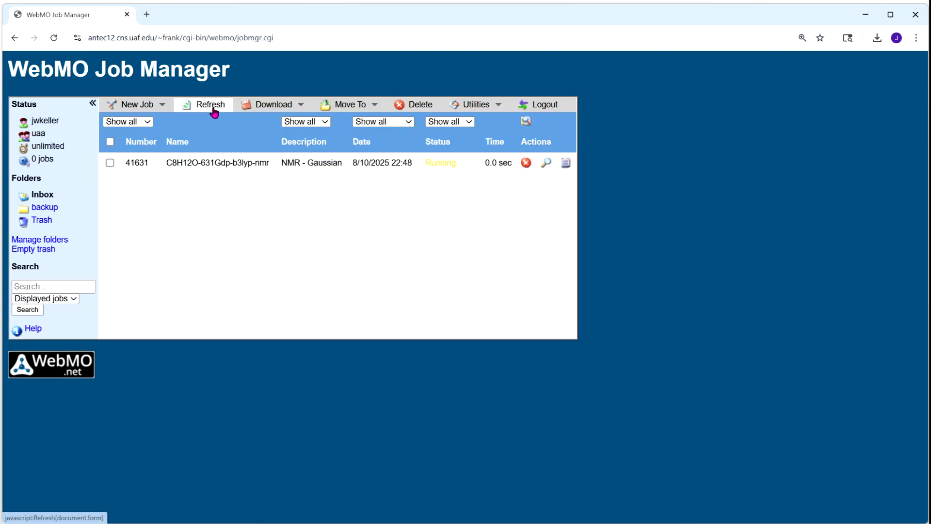
Open the results of the C8H12O-631Gdp-b3lyp-nmr job and display atom numbers on the rotated molecule.
{"action": "left_click", "coordinate": [212, 107]}
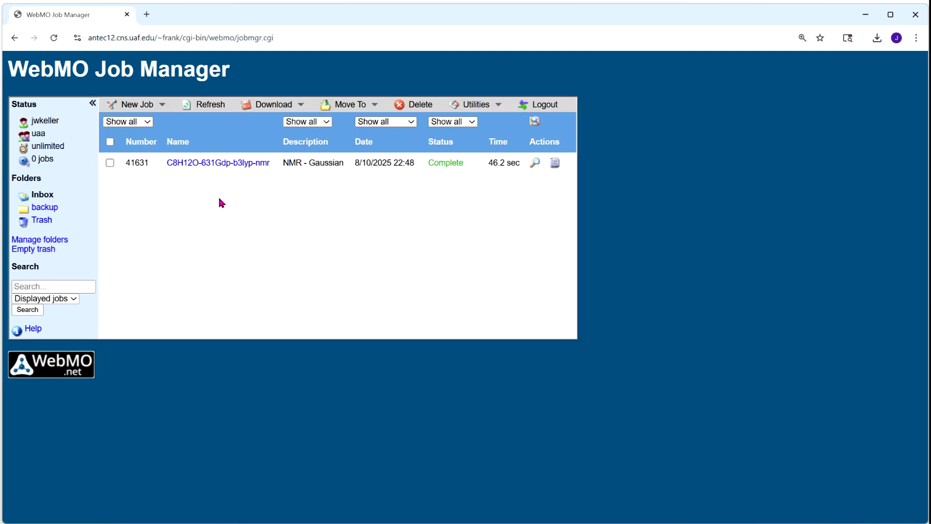
{"action": "left_click", "coordinate": [213, 164]}
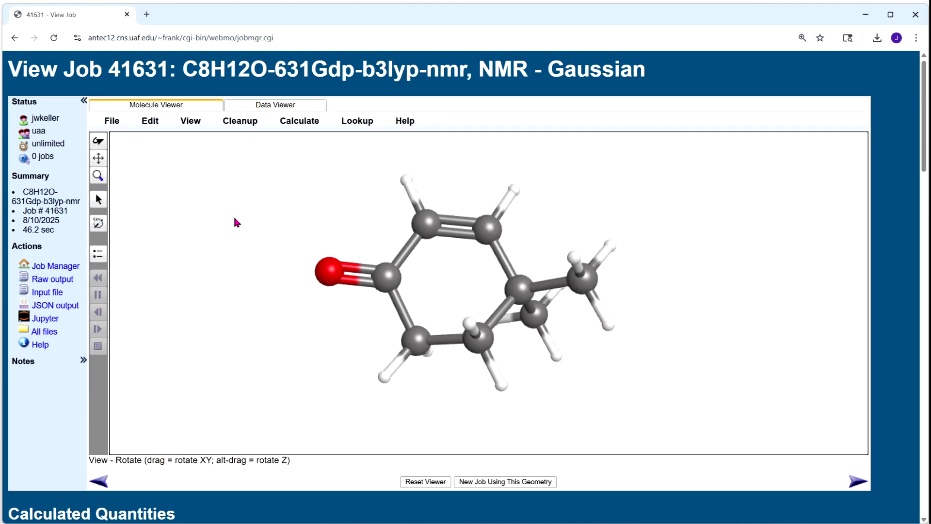
{"action": "left_click", "coordinate": [98, 143]}
{"action": "left_click_drag", "start_coordinate": [191, 198], "coordinate": [203, 183]}
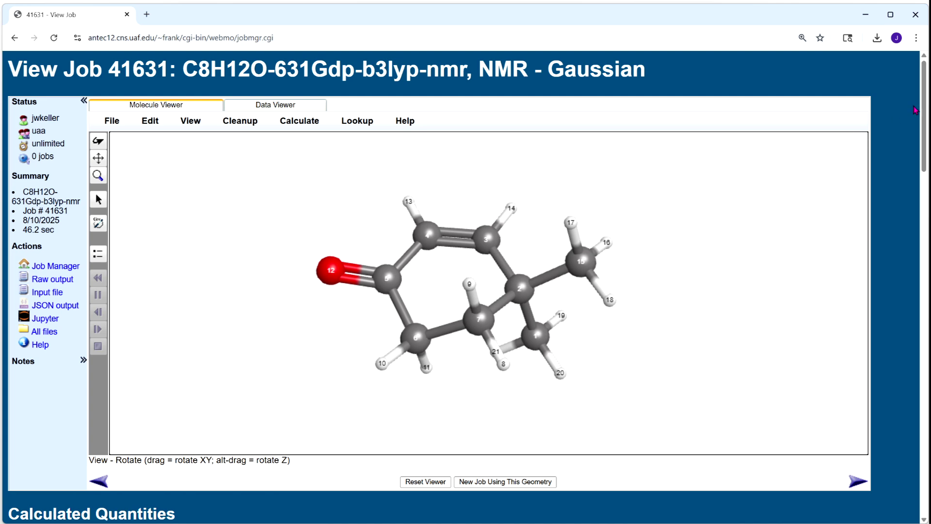
Set the hydrogen TMS shielding to 31.87 in the NMR results and apply it to the proton shifts.
{"action": "scroll", "coordinate": [925, 104], "scroll_direction": "down", "scroll_amount": 1}
{"action": "scroll", "coordinate": [926, 102], "scroll_direction": "up", "scroll_amount": 1}
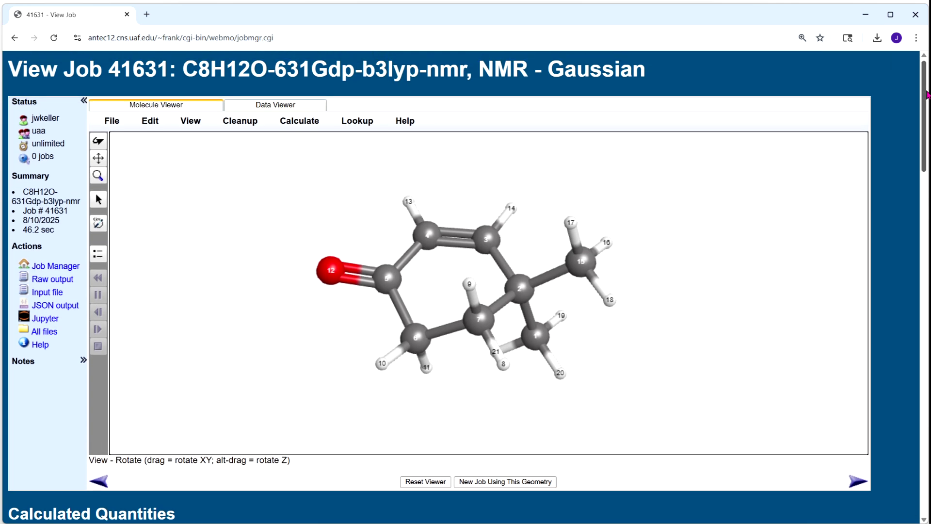
{"action": "left_click_drag", "start_coordinate": [927, 100], "coordinate": [929, 194]}
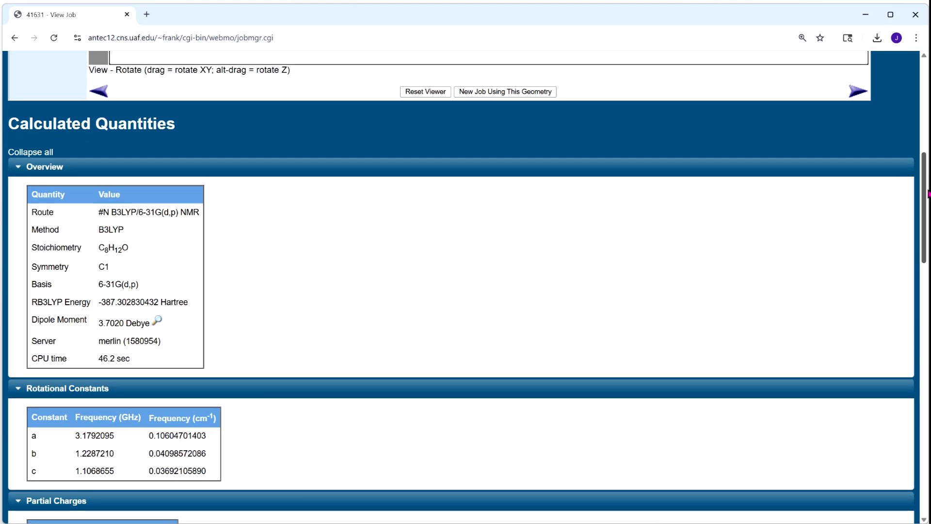
{"action": "left_click_drag", "start_coordinate": [928, 193], "coordinate": [902, 383]}
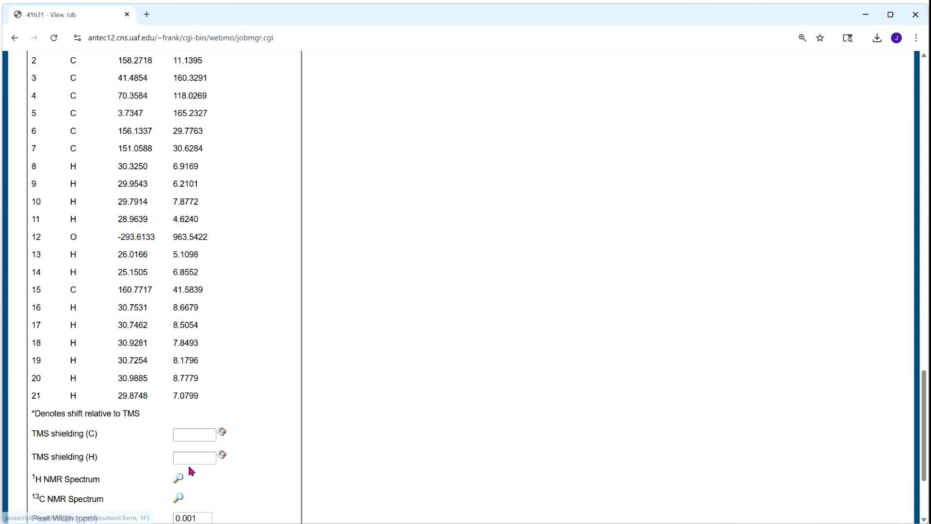
{"action": "left_click_drag", "start_coordinate": [923, 434], "coordinate": [920, 463]}
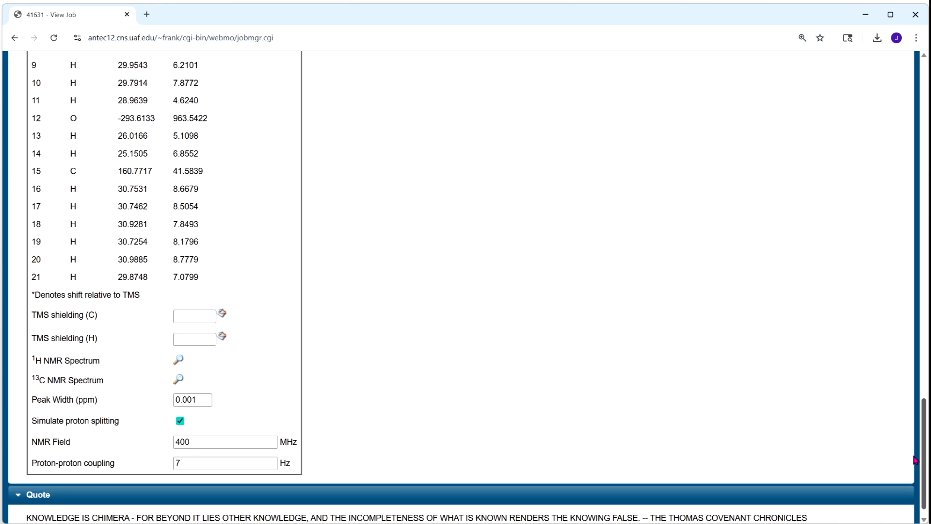
{"action": "left_click", "coordinate": [196, 339]}
{"action": "left_click", "coordinate": [199, 363]}
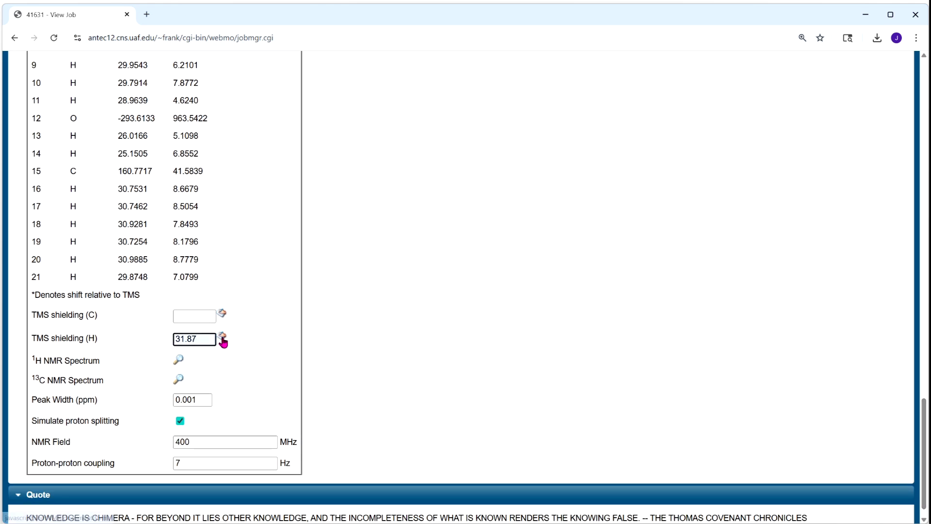
{"action": "left_click", "coordinate": [222, 338]}
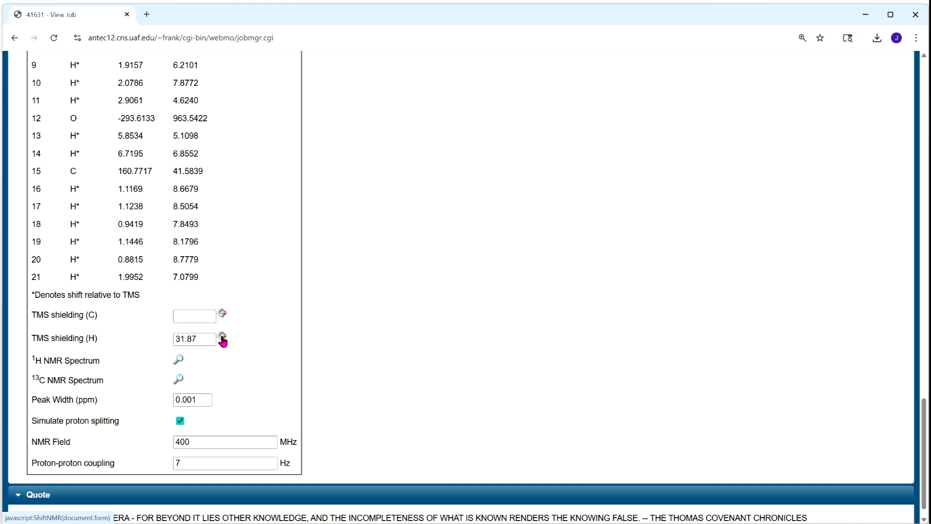
Set the carbon TMS shielding to 189.78 and apply it to the carbon shifts.
{"action": "left_click", "coordinate": [208, 316]}
{"action": "left_click", "coordinate": [211, 341]}
{"action": "left_click", "coordinate": [222, 316]}
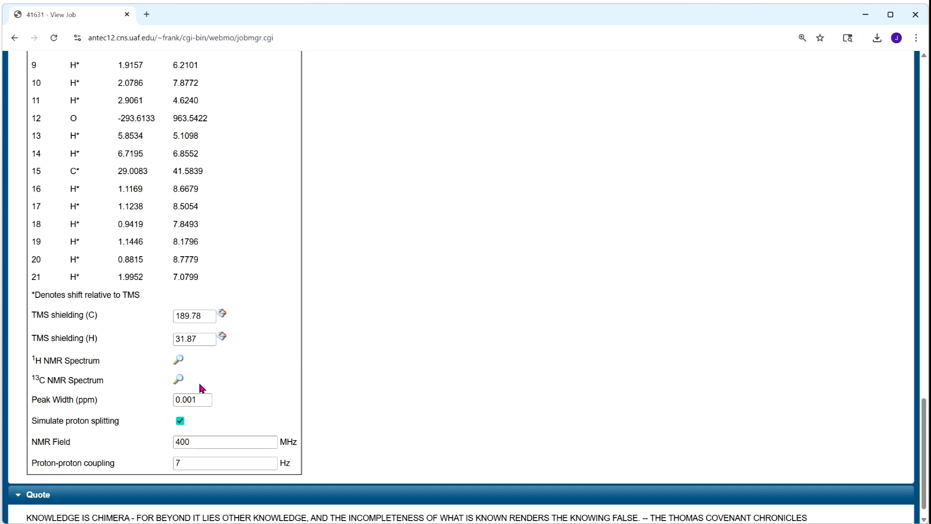
Display the 1H NMR spectrum and highlight on the molecule the protons behind the peaks near 6.7 ppm and 1.1 ppm.
{"action": "left_click", "coordinate": [179, 361]}
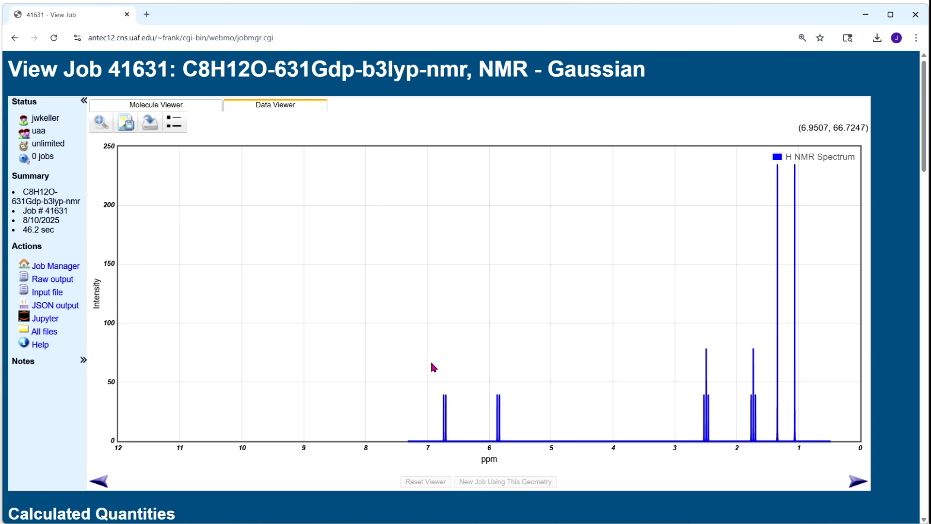
{"action": "left_click", "coordinate": [446, 397]}
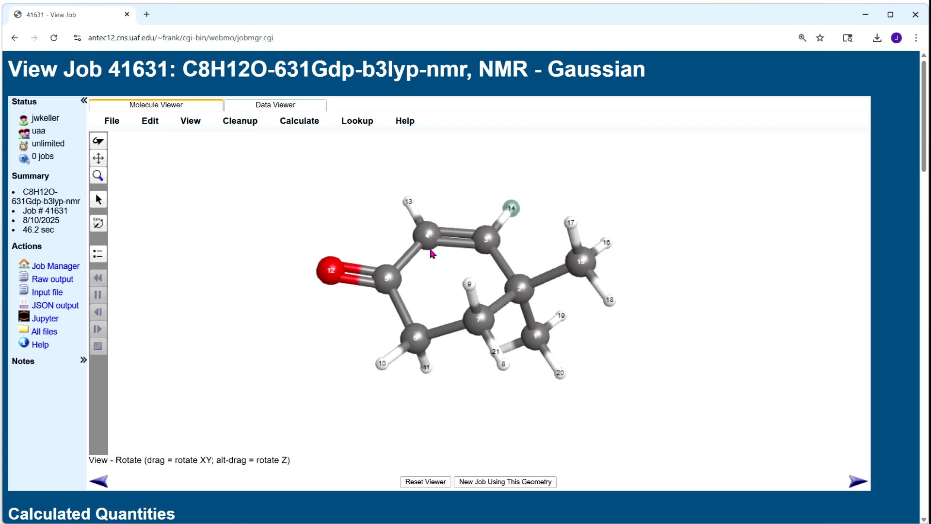
{"action": "left_click", "coordinate": [248, 109]}
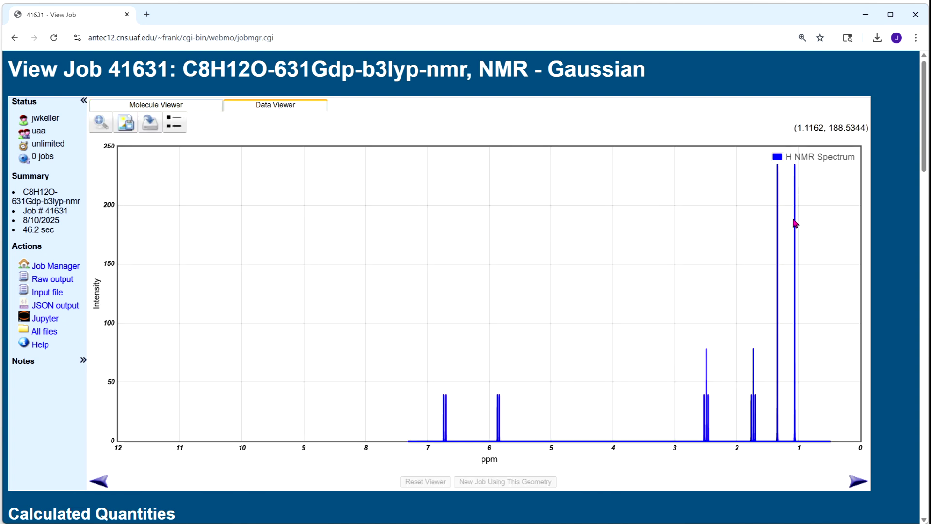
{"action": "left_click", "coordinate": [797, 173]}
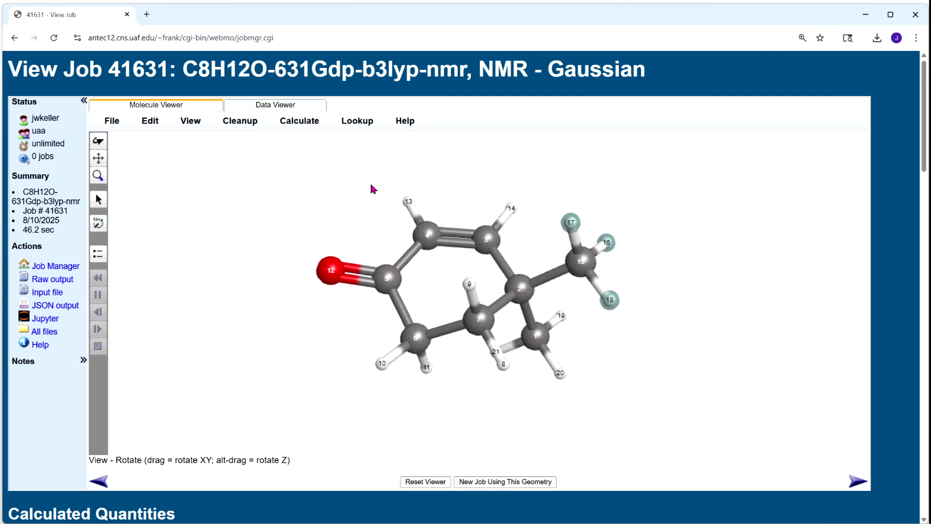
{"action": "left_click_drag", "start_coordinate": [127, 168], "coordinate": [213, 200]}
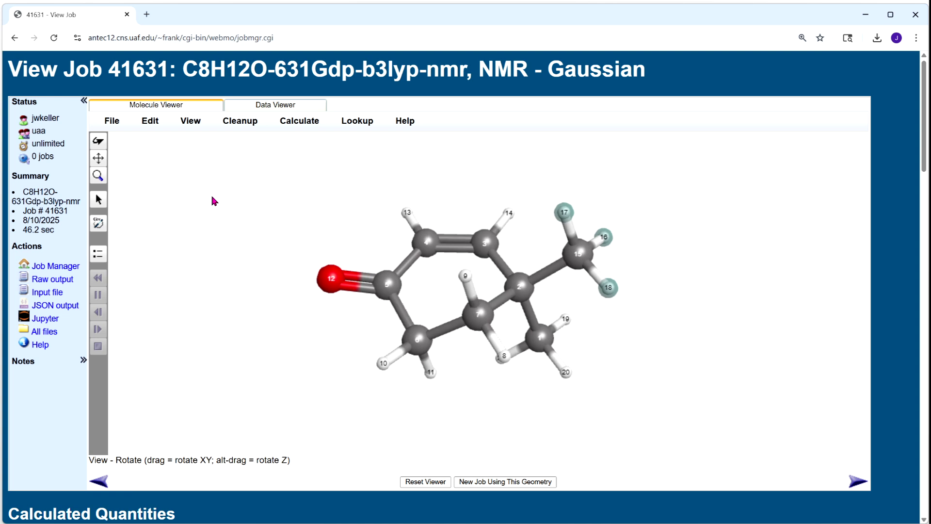
Highlight the protons behind the triplet near 2.5 ppm in the 1H spectrum, and clear the atom selection.
{"action": "left_click", "coordinate": [268, 105]}
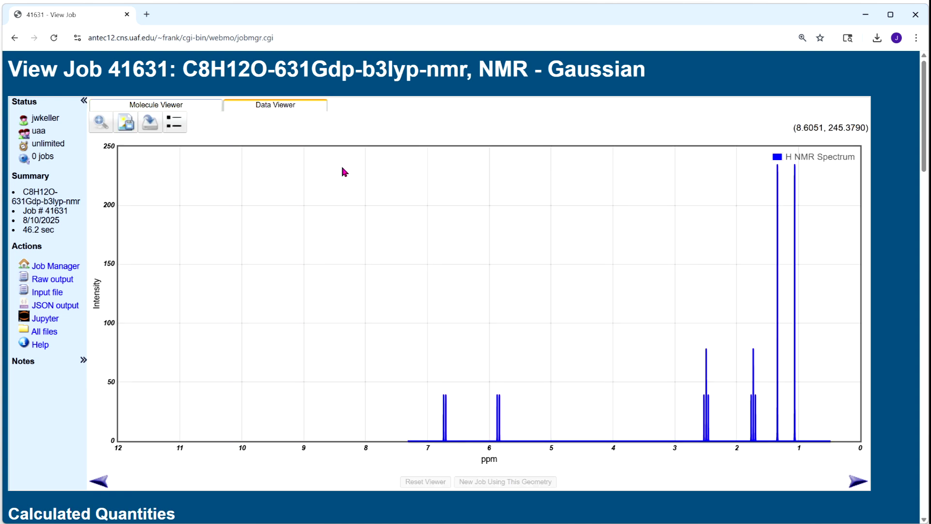
{"action": "left_click", "coordinate": [706, 353]}
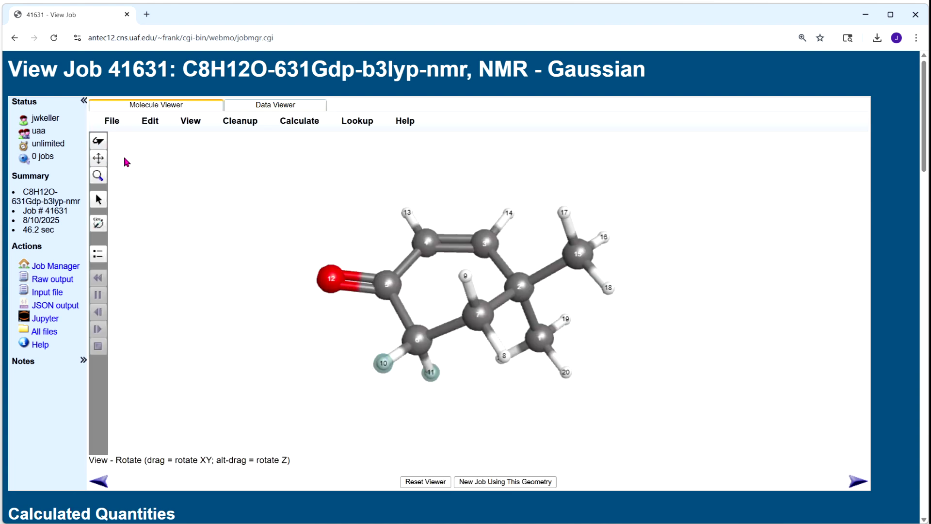
{"action": "left_click", "coordinate": [98, 200]}
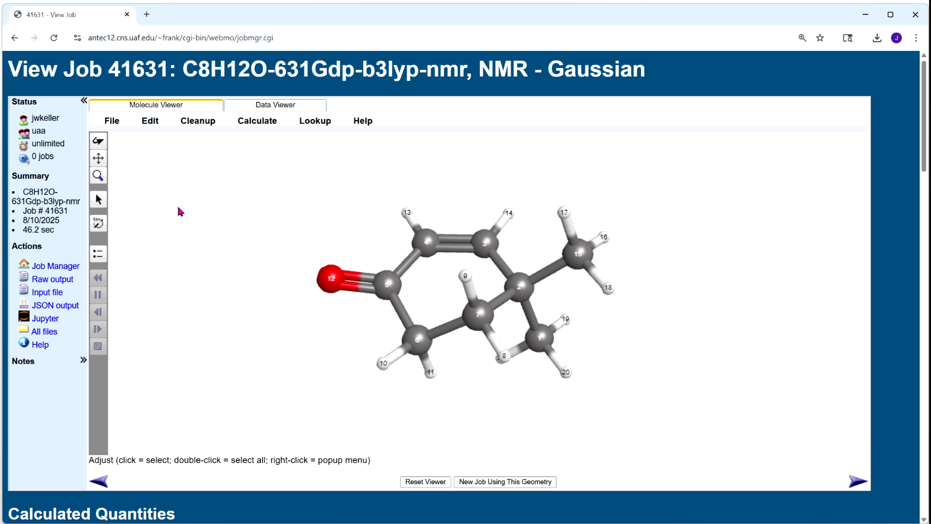